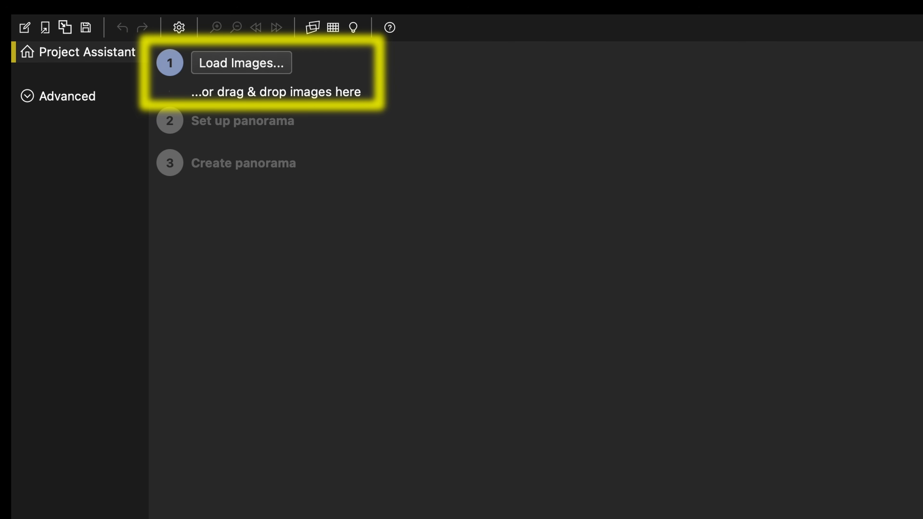
- Load all the .tif source images from the TIFF folder into the panorama project
click(230, 62)
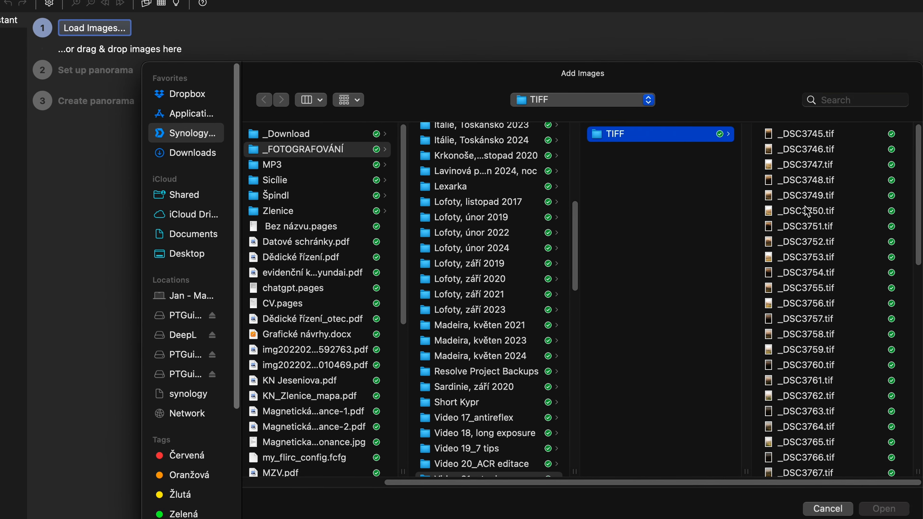
click(734, 192)
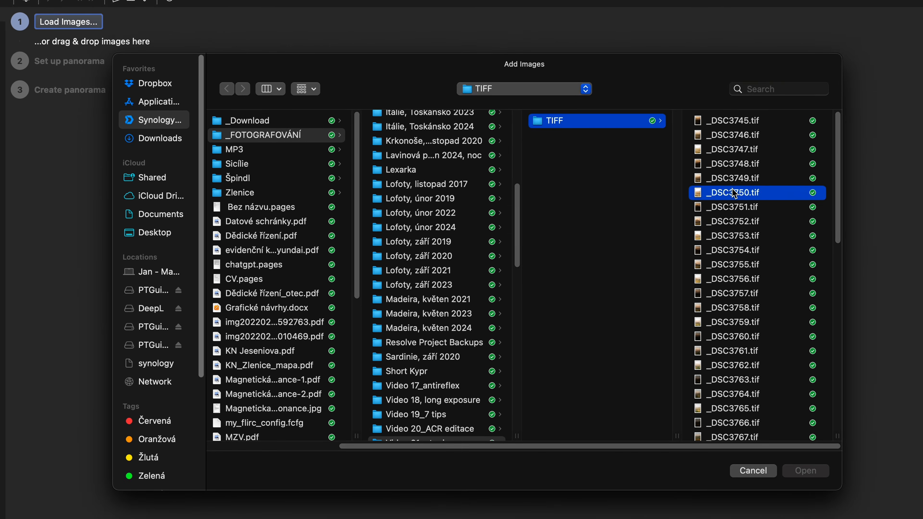
key(super+a)
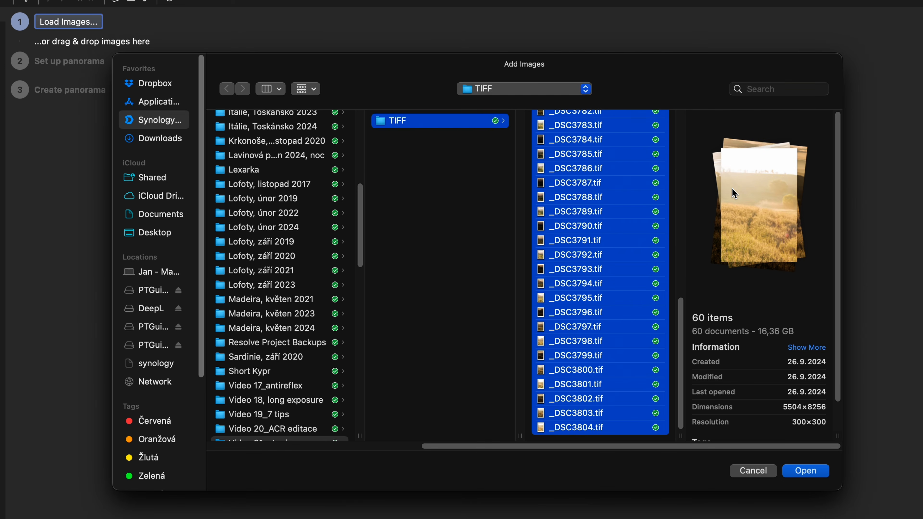
click(810, 472)
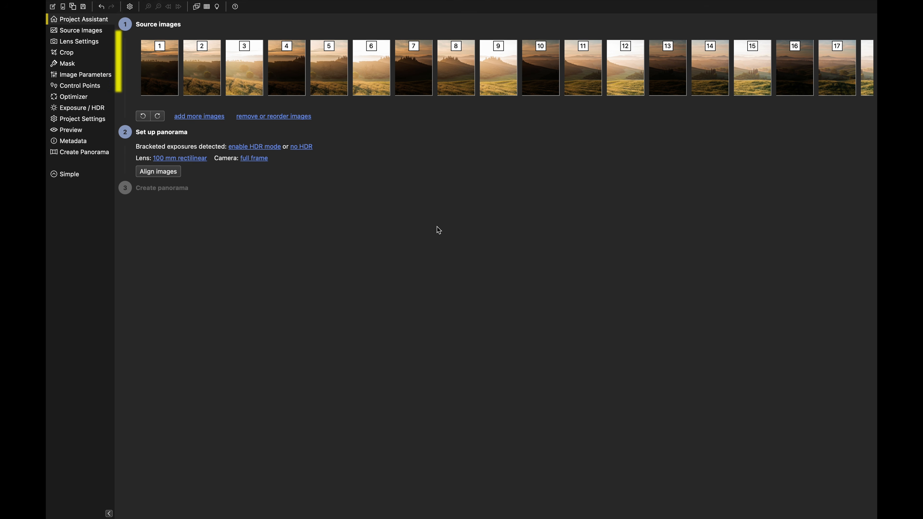
- Disable automatic exposure and color adjustment during image alignment in the project settings, and return to the Project Assistant
click(78, 119)
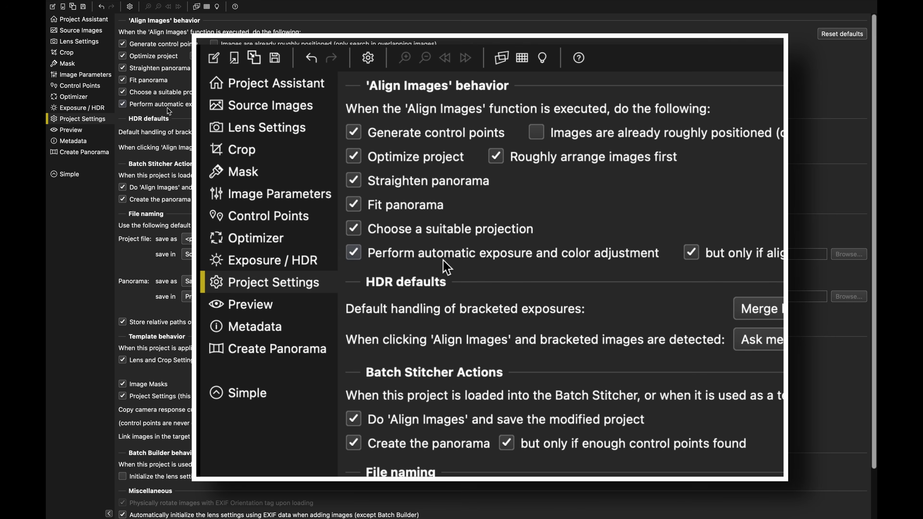
click(124, 106)
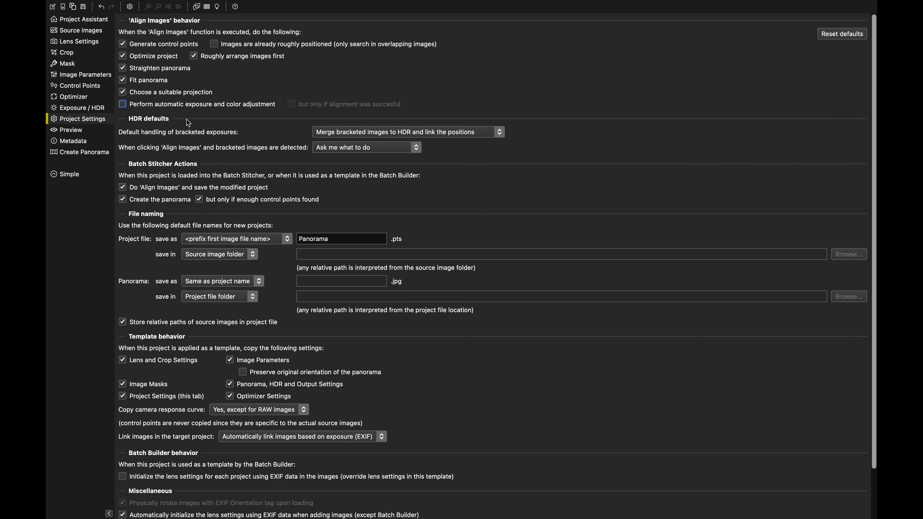
click(96, 22)
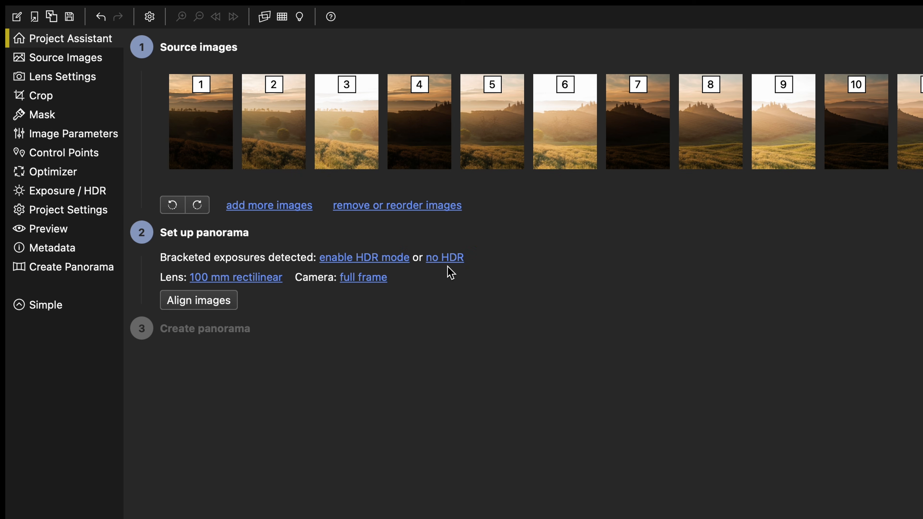
- Enable HDR mode by merging the bracketed images to HDR with linked positions, and align the images
click(371, 264)
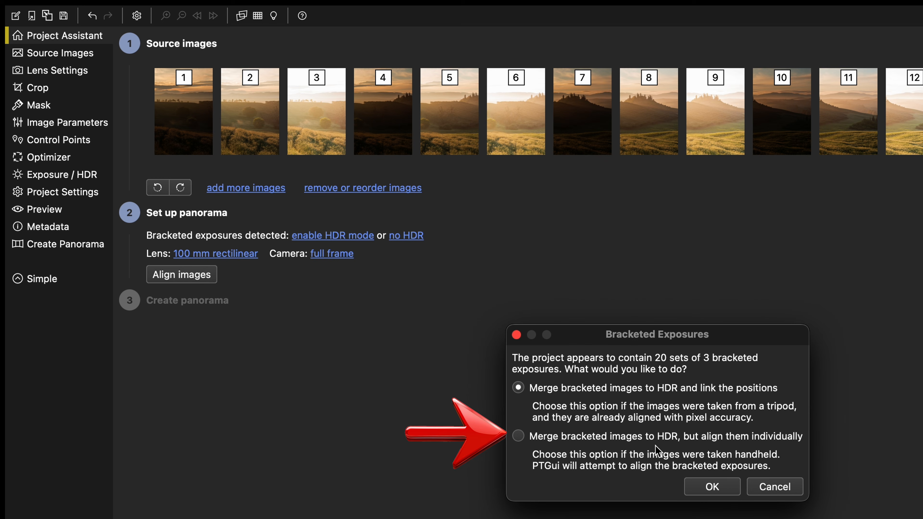
click(710, 487)
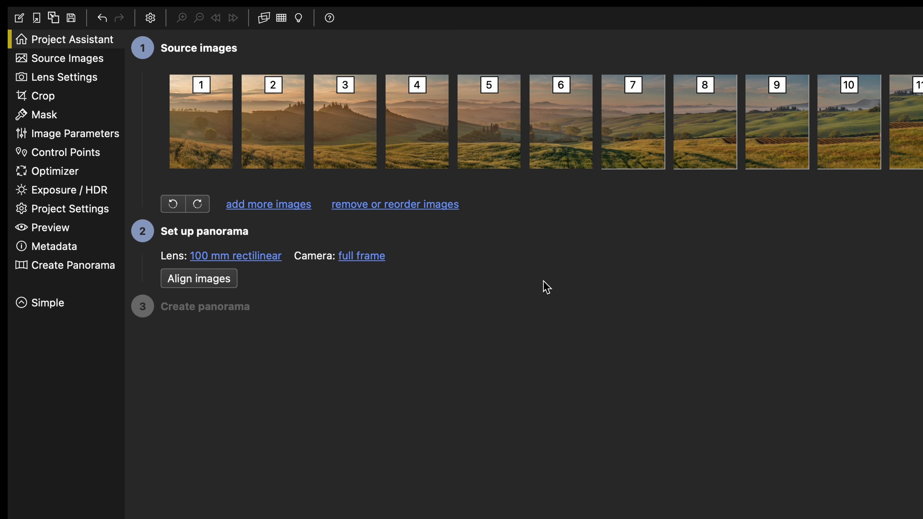
click(218, 276)
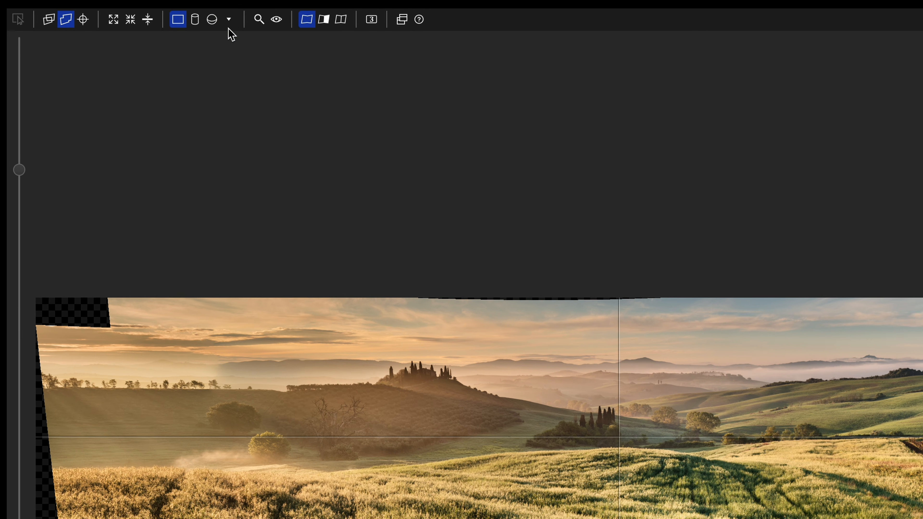
- Try the Cylindrical, Equirectangular, Circular fisheye and Full frame fisheye projections on the panorama
click(230, 22)
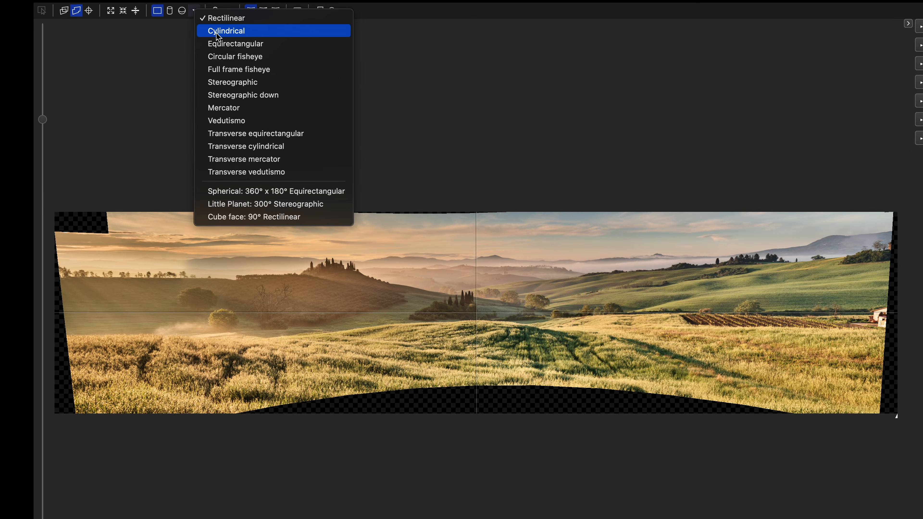
click(218, 32)
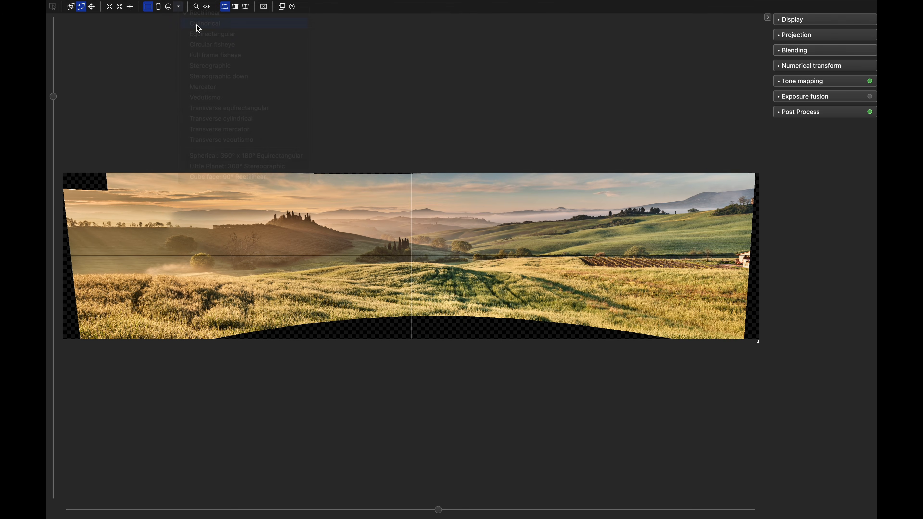
click(194, 11)
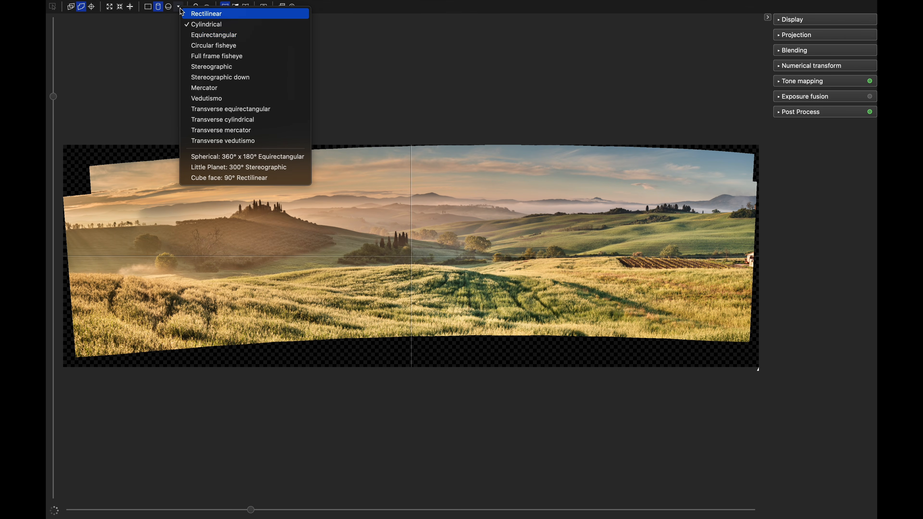
click(195, 35)
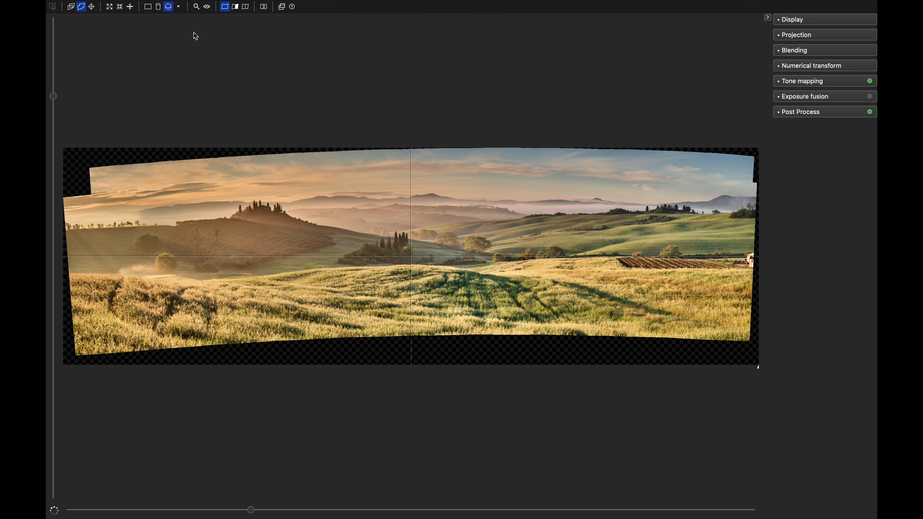
click(178, 7)
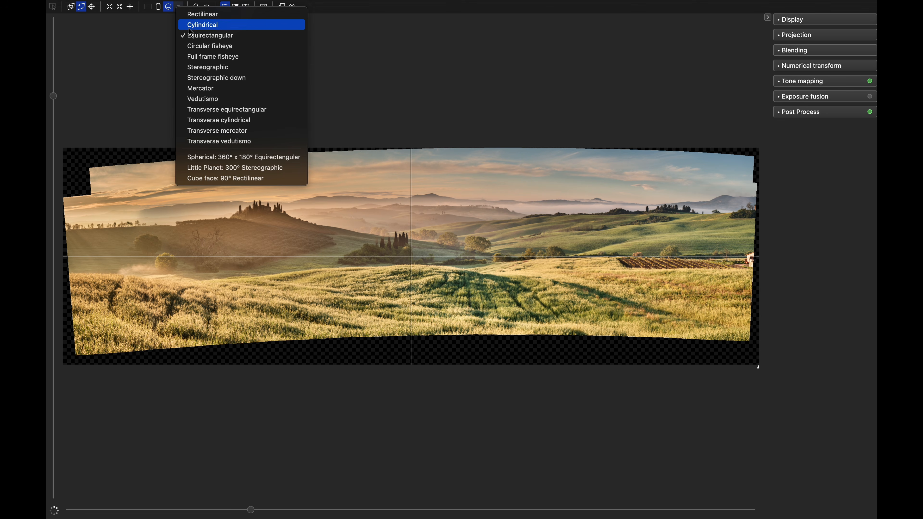
click(196, 46)
click(179, 6)
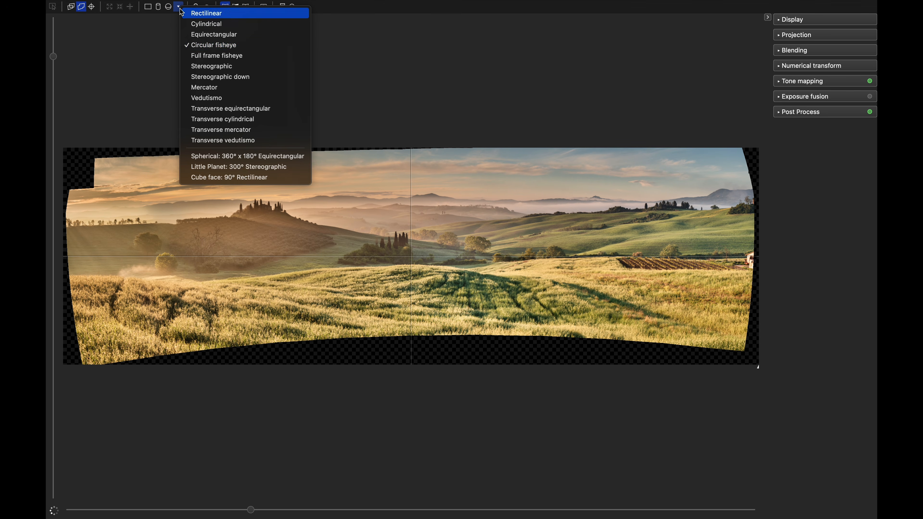
click(195, 56)
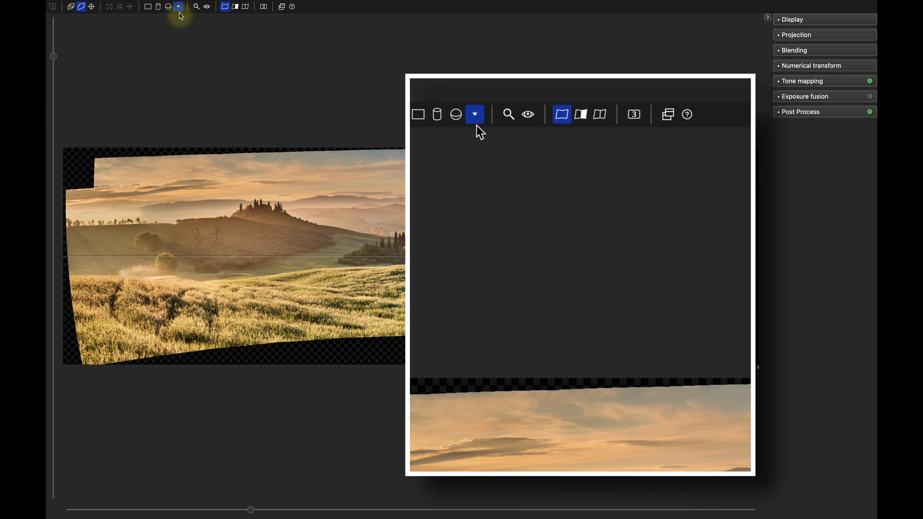
- Set the panorama projection to Mercator and shift the image slightly downward within the frame
click(179, 7)
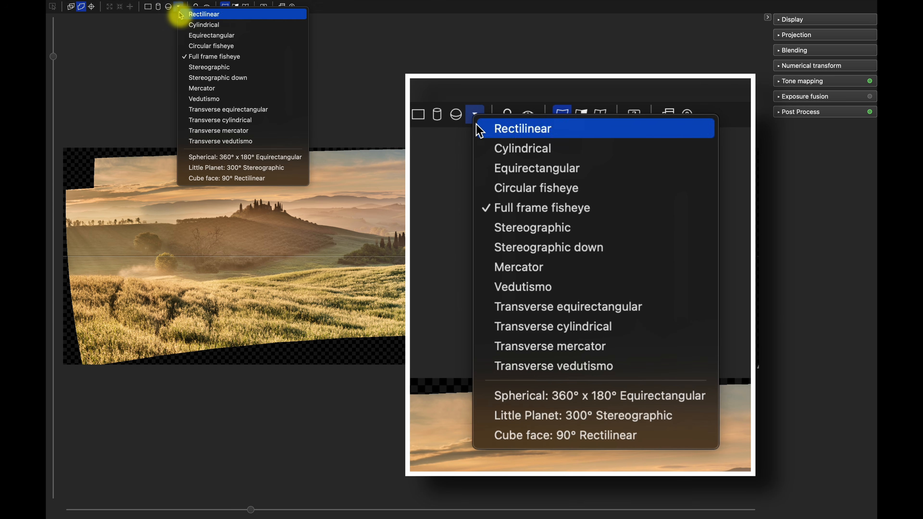
click(203, 89)
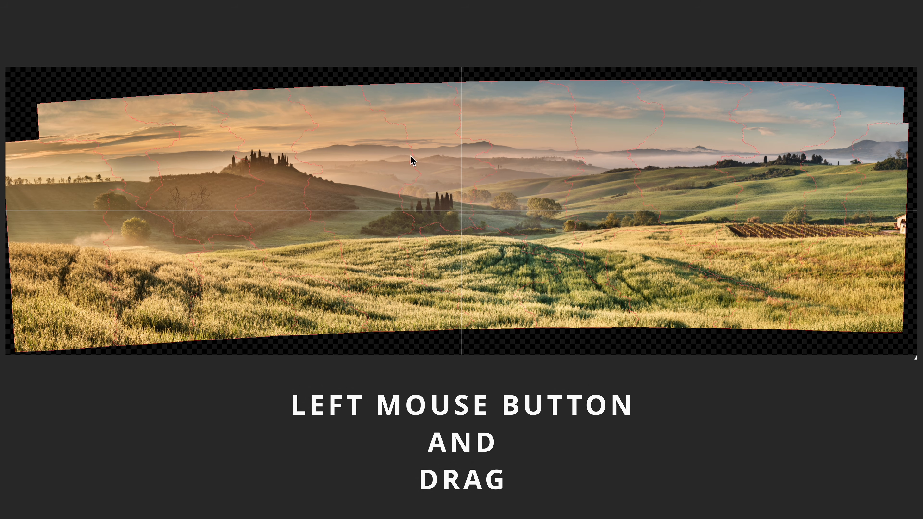
drag(412, 161, 406, 193)
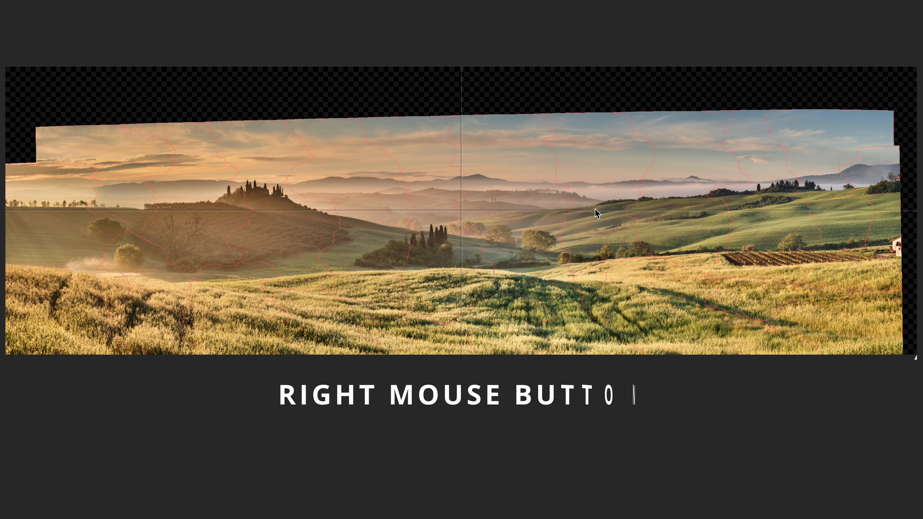
- Overlay a dense alignment grid on the panorama and rotate the image slightly to level the horizon
drag(586, 199, 588, 199)
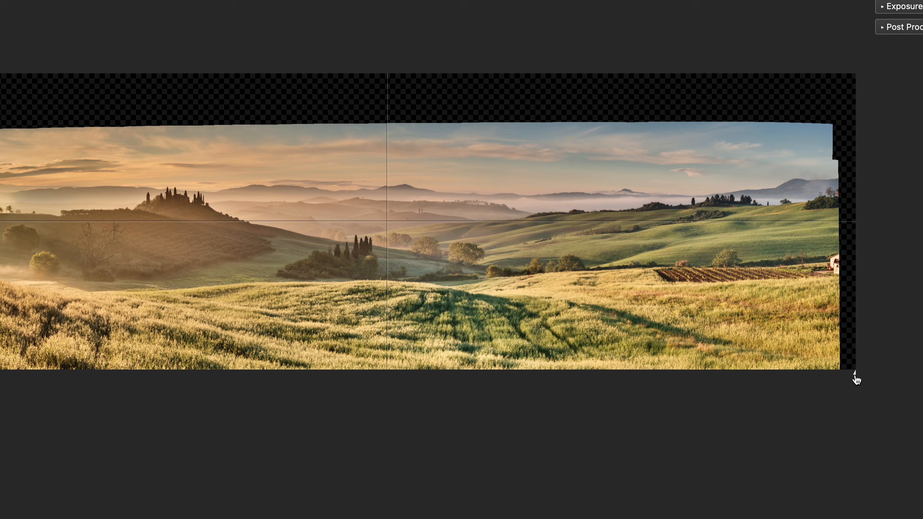
drag(801, 395, 418, 384)
drag(597, 347, 503, 344)
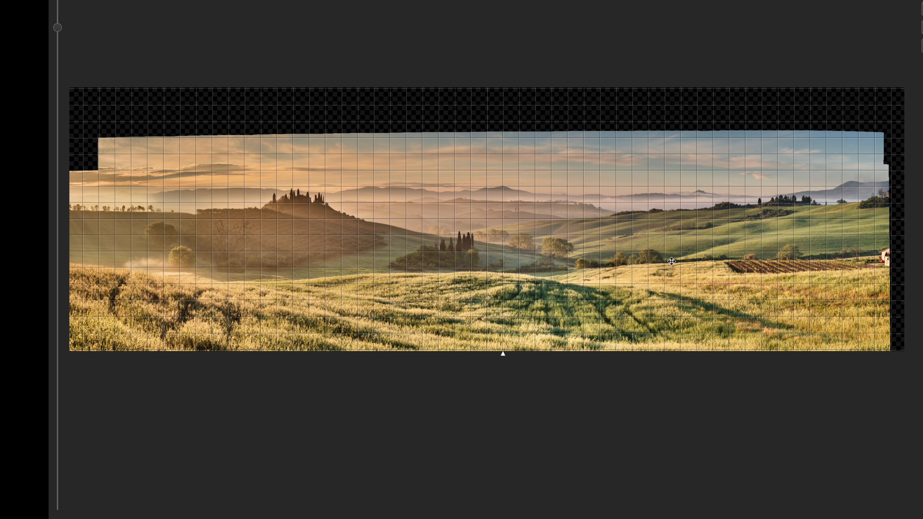
drag(671, 262, 672, 261)
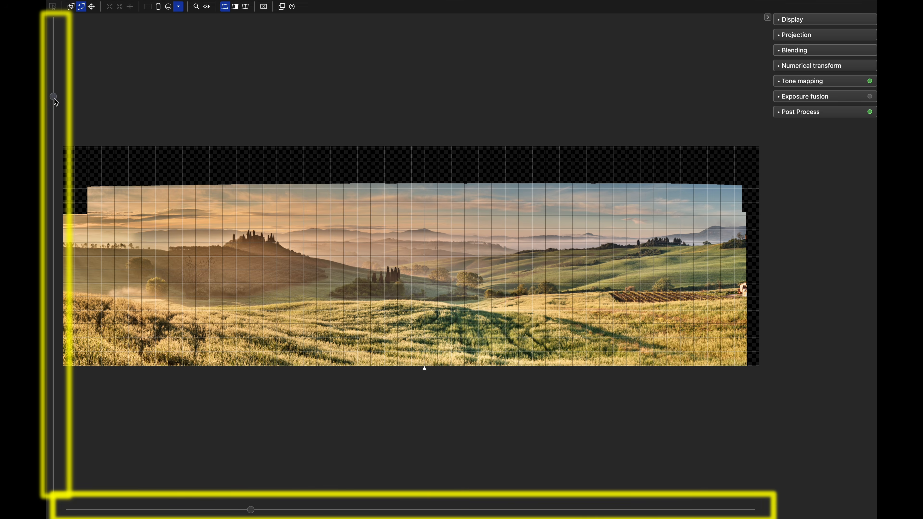
- Increase the panorama's vertical and horizontal field of view to leave empty space around the whole image
drag(53, 97, 53, 139)
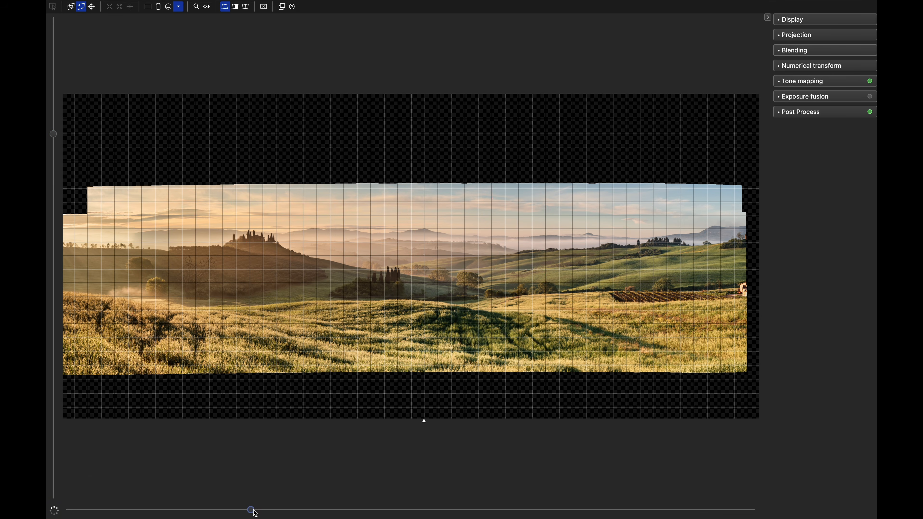
mouse_move(251, 510)
mouse_down()
mouse_move(278, 514)
mouse_move(261, 514)
mouse_up()
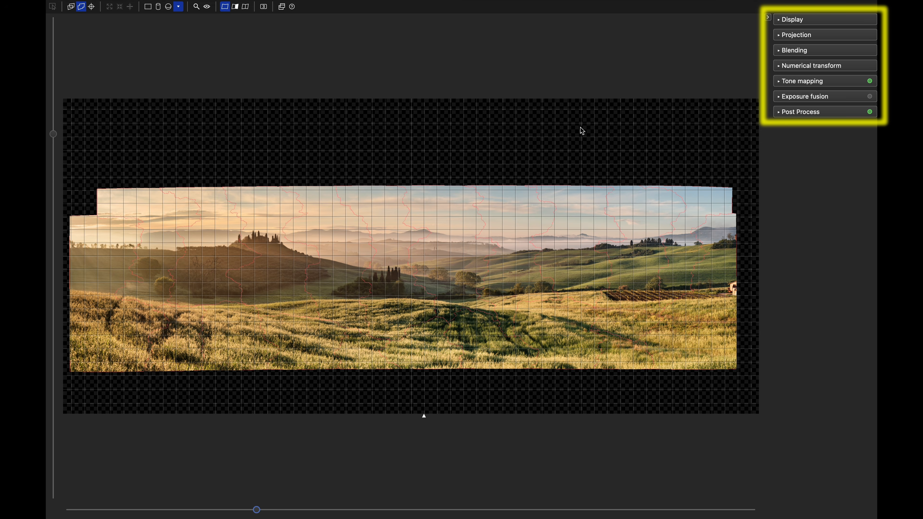
- Toggle Apply Exposure Fusion to compare it with tone mapping, and leave exposure fusion enabled
click(804, 97)
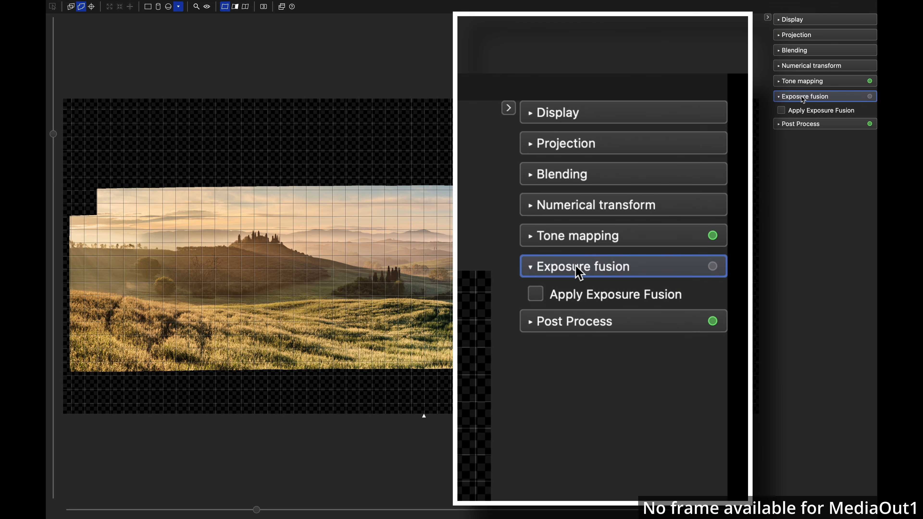
click(782, 111)
click(781, 111)
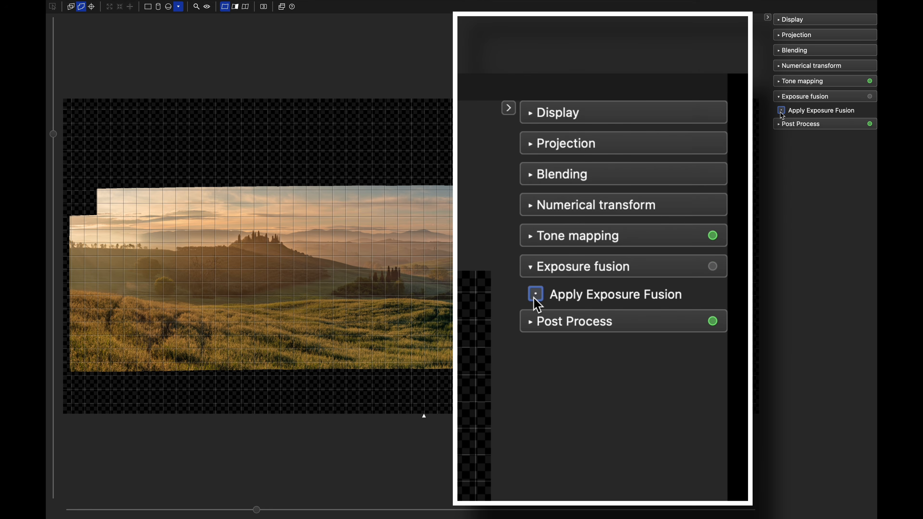
click(781, 111)
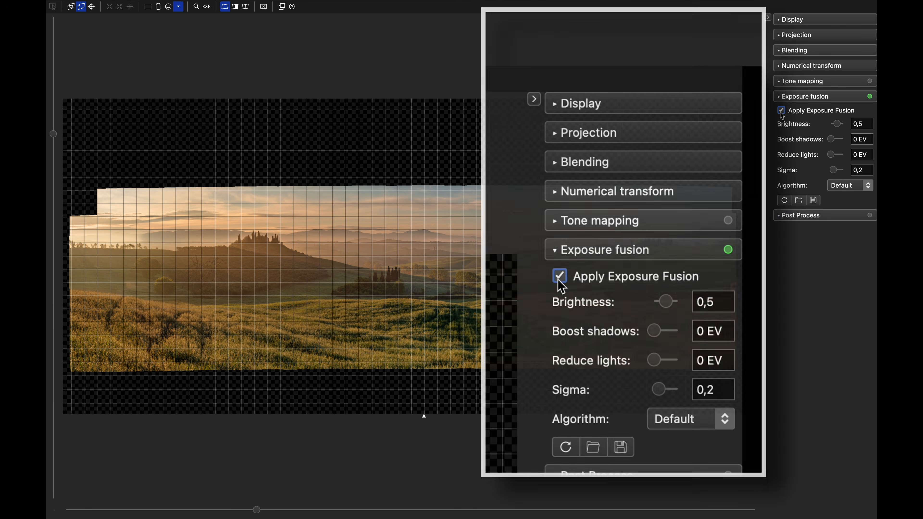
click(781, 111)
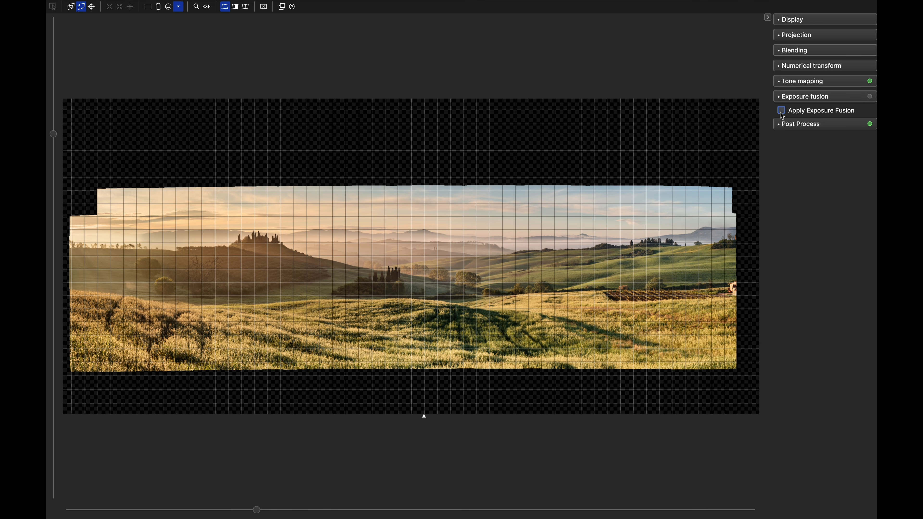
click(781, 114)
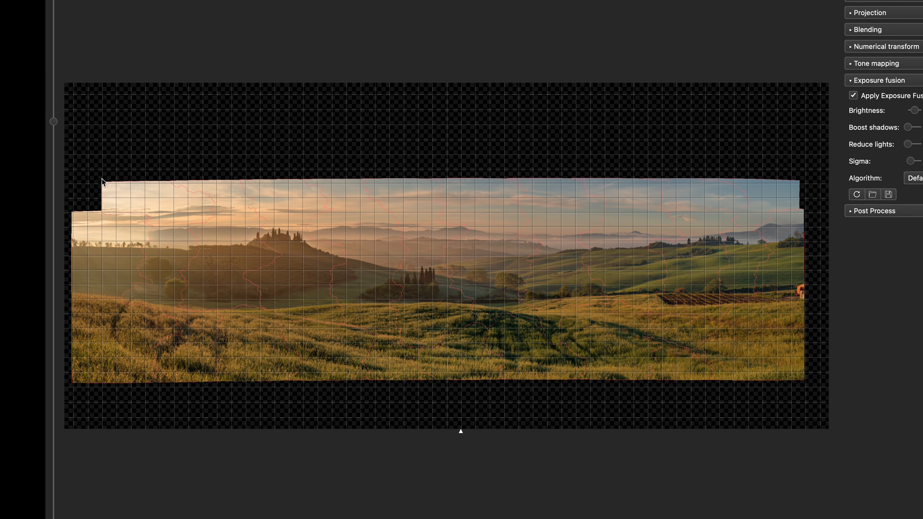
- Crop the panorama on all four sides close to the image edges, leaving a small margin around it
drag(66, 174, 74, 165)
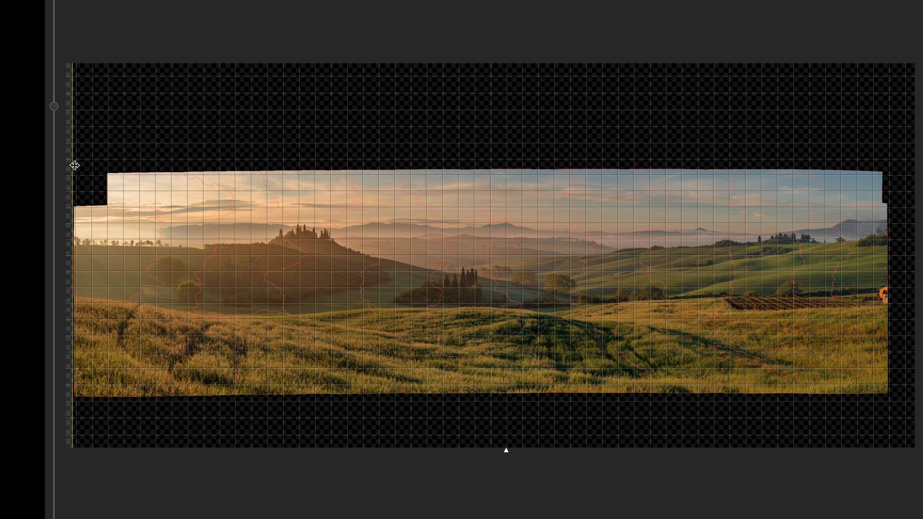
drag(917, 256, 891, 255)
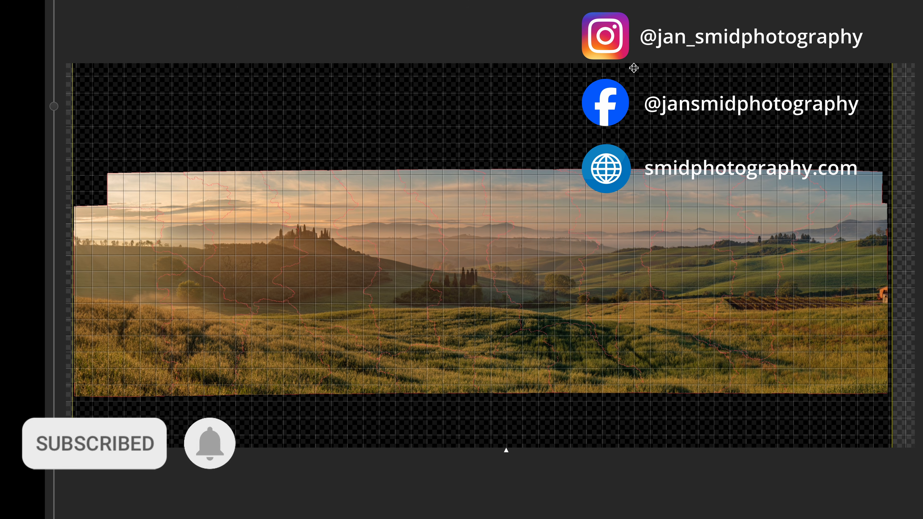
drag(632, 68, 632, 164)
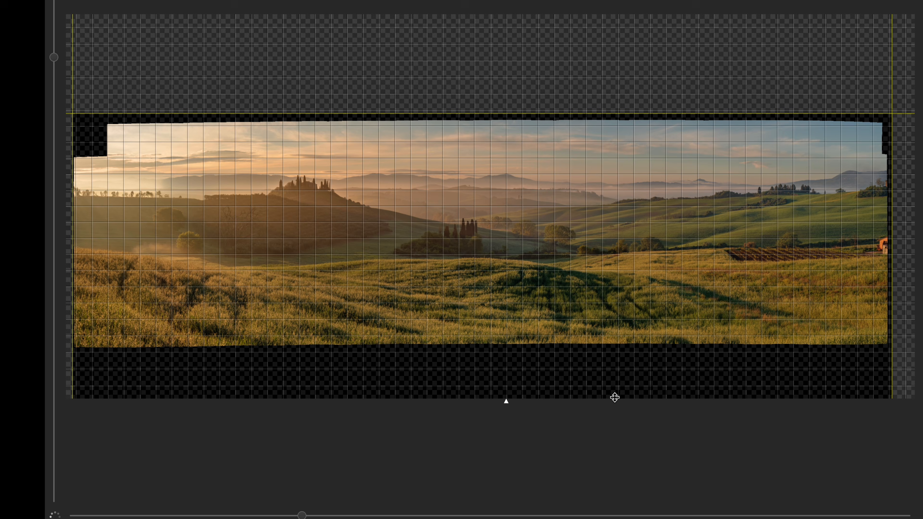
drag(614, 397, 614, 354)
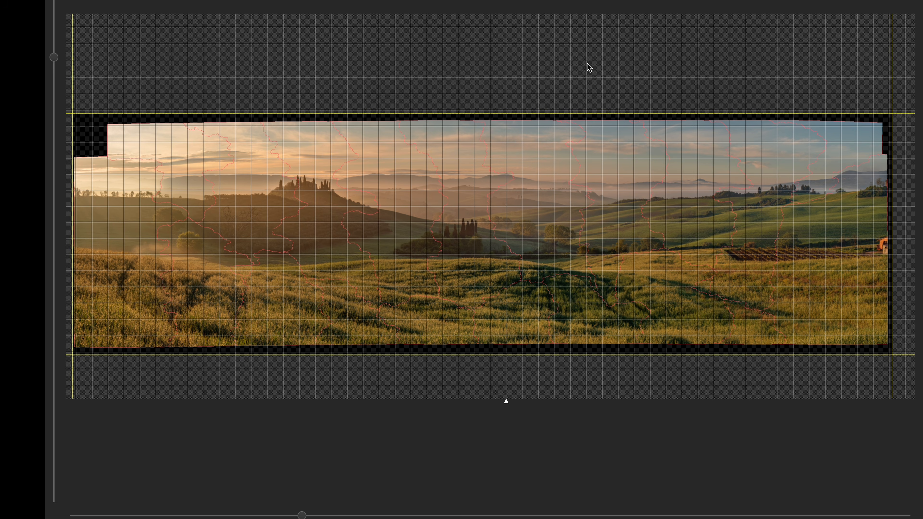
drag(301, 114, 301, 110)
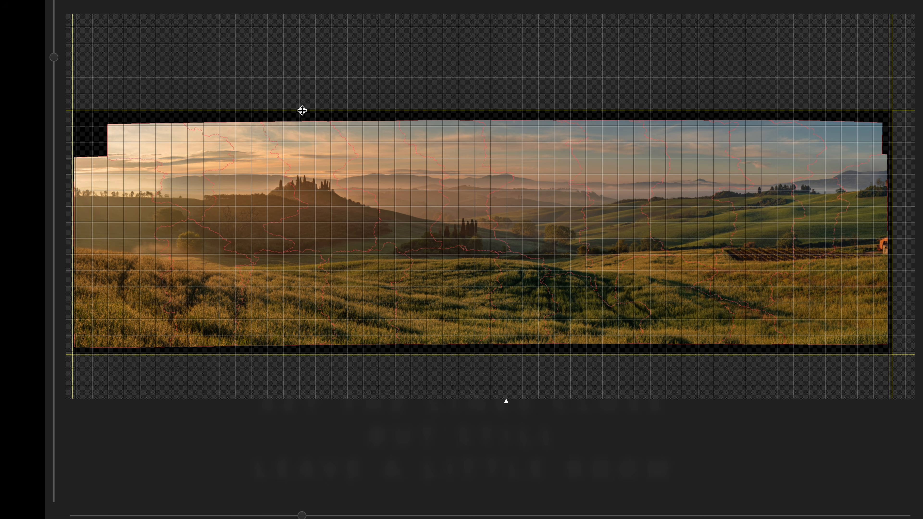
- Fine-tune the upper crop edge slightly above the panorama image and close the Panorama Editor
mouse_move(302, 110)
mouse_down()
mouse_move(301, 125)
mouse_move(303, 109)
mouse_up()
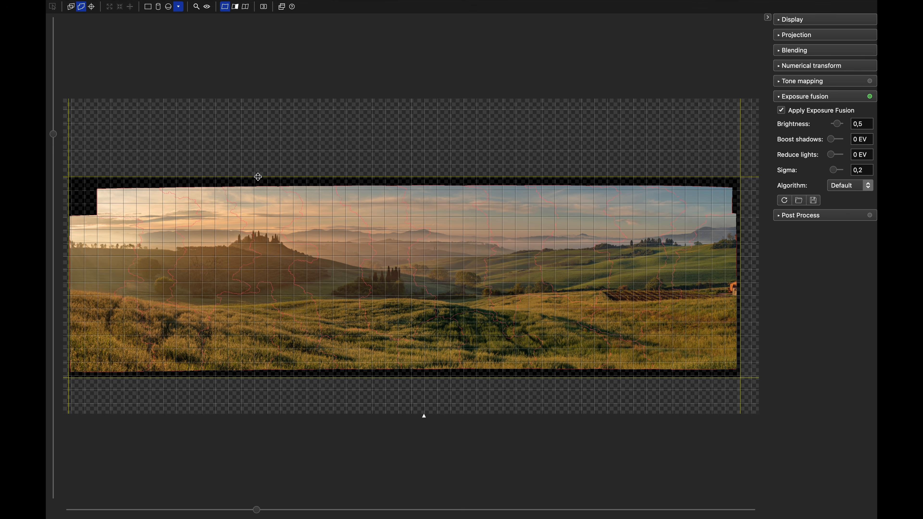
mouse_move(66, 11)
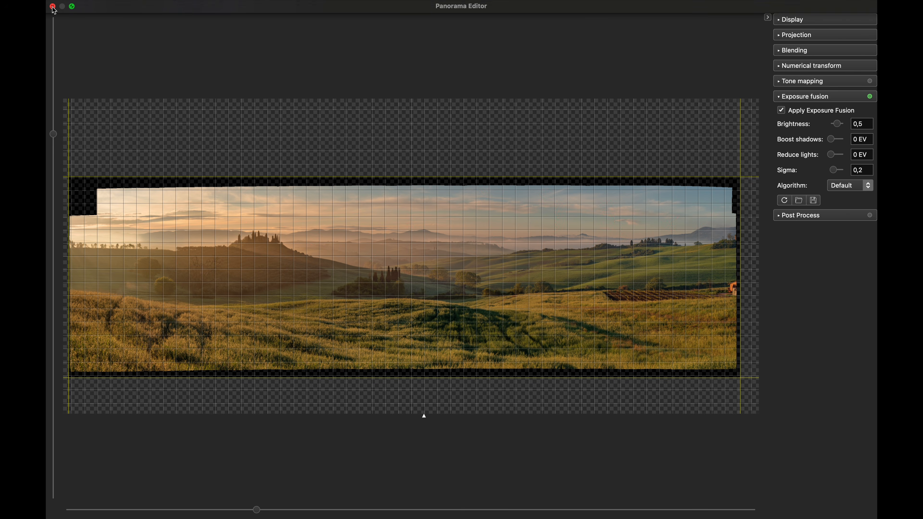
click(52, 7)
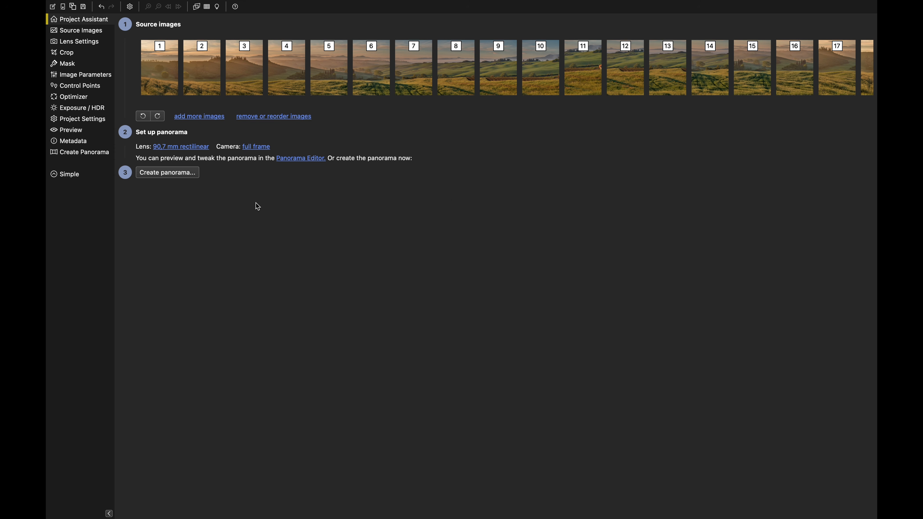
- Go to the panorama output settings and set the file format to Photoshop large (.psb)
click(189, 175)
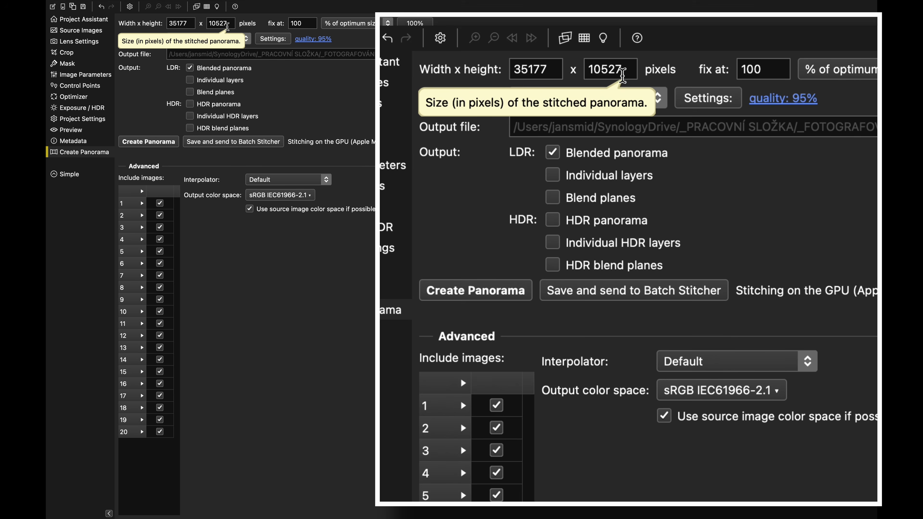
click(246, 40)
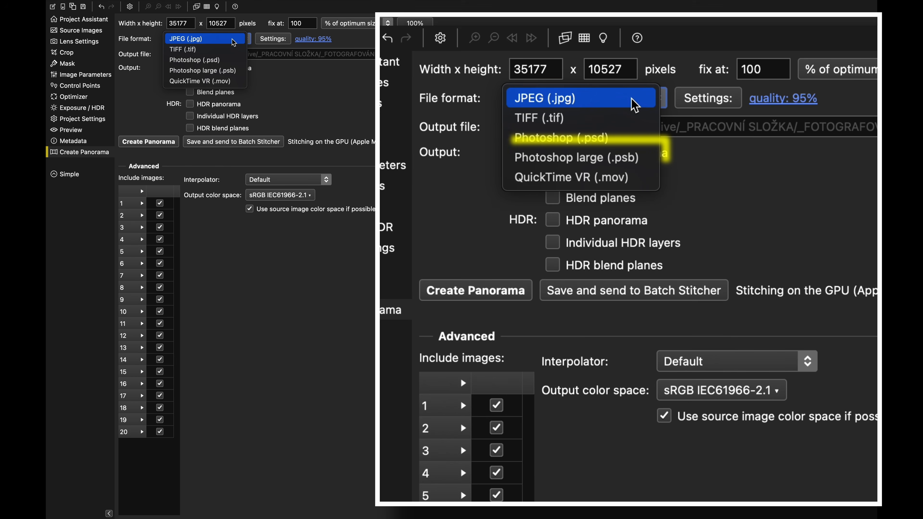
click(221, 70)
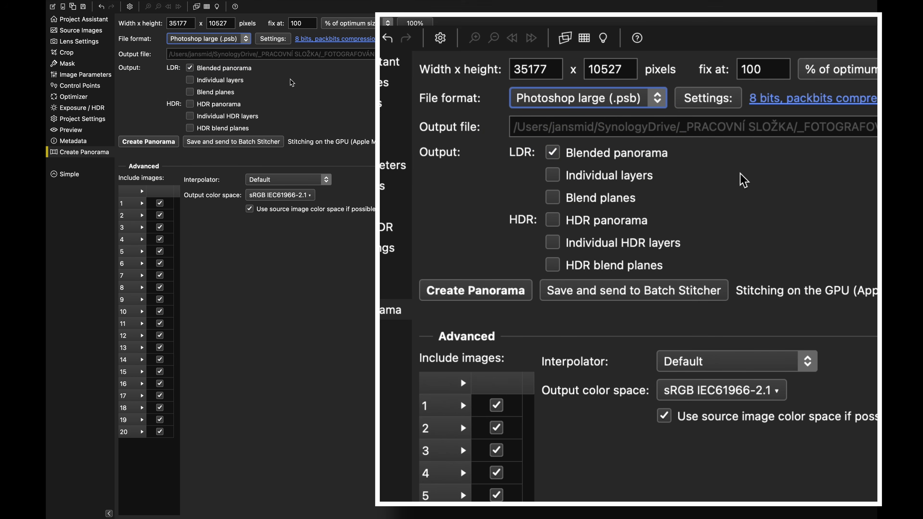
- Set the Photoshop output options to a bit depth of 16 bits per channel and compression None
click(312, 41)
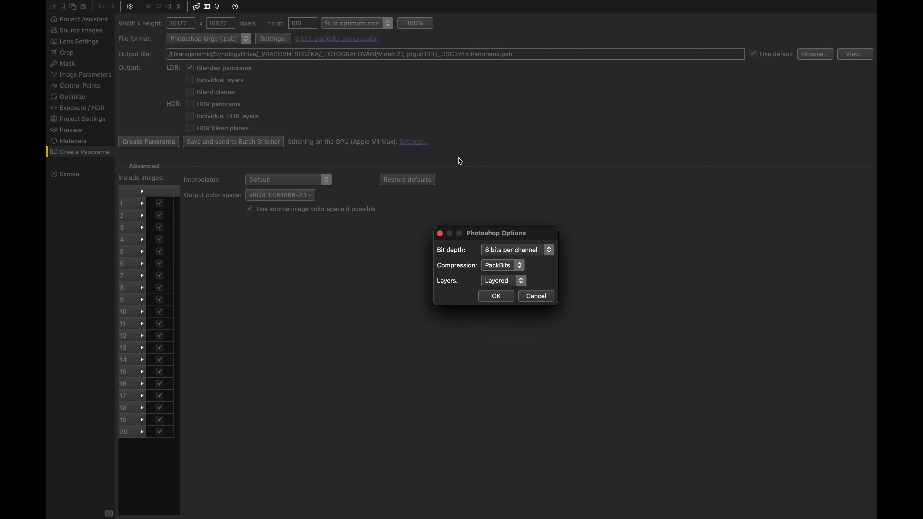
click(507, 250)
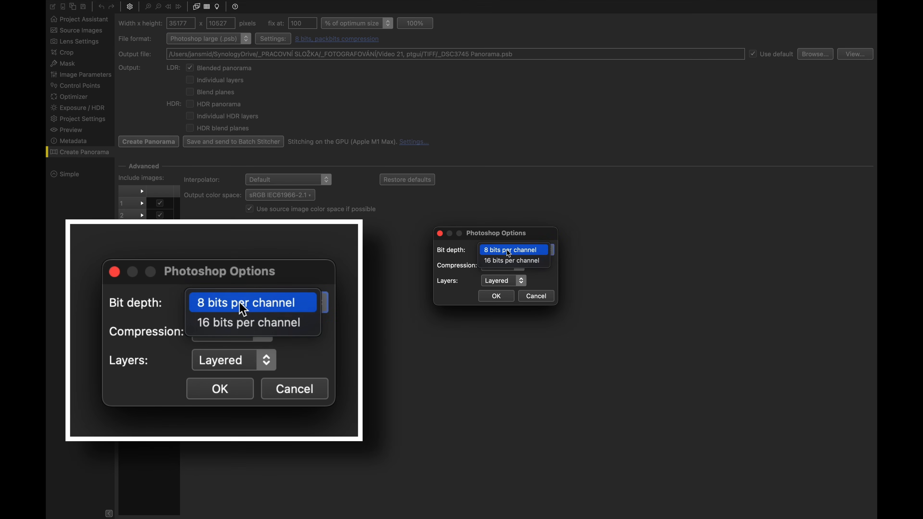
click(504, 259)
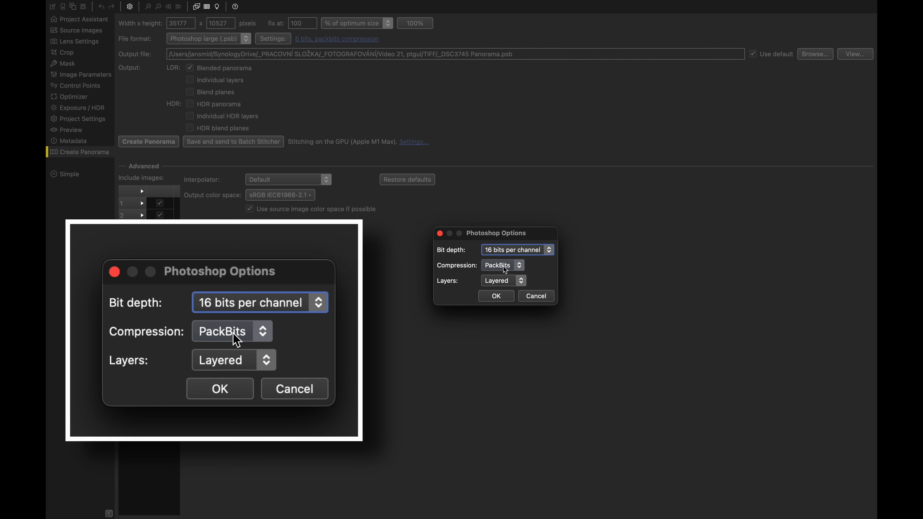
click(503, 266)
click(501, 258)
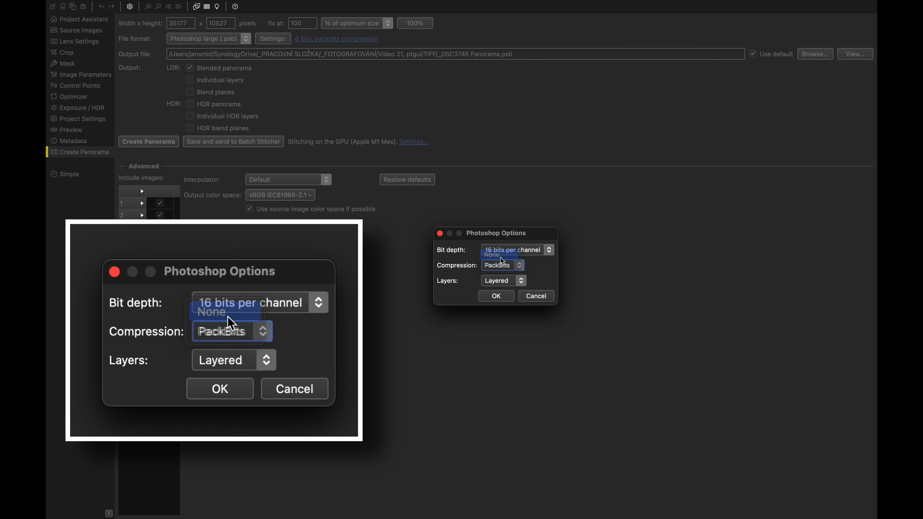
click(499, 295)
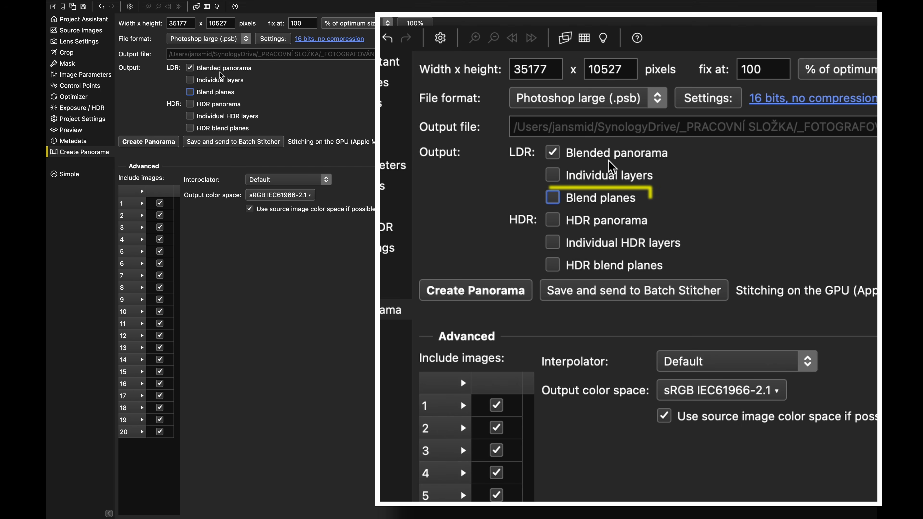
- Add LDR blend planes to the output alongside the blended panorama and start creating the panorama
click(193, 93)
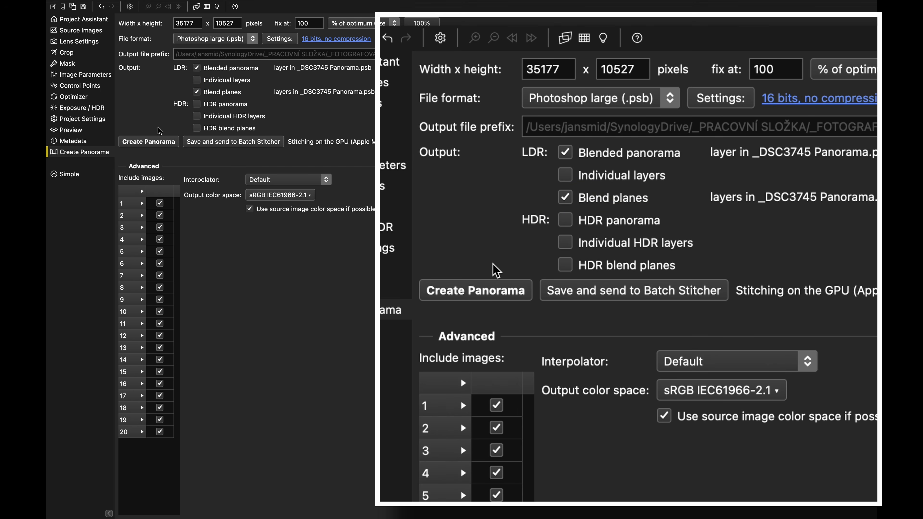
click(153, 143)
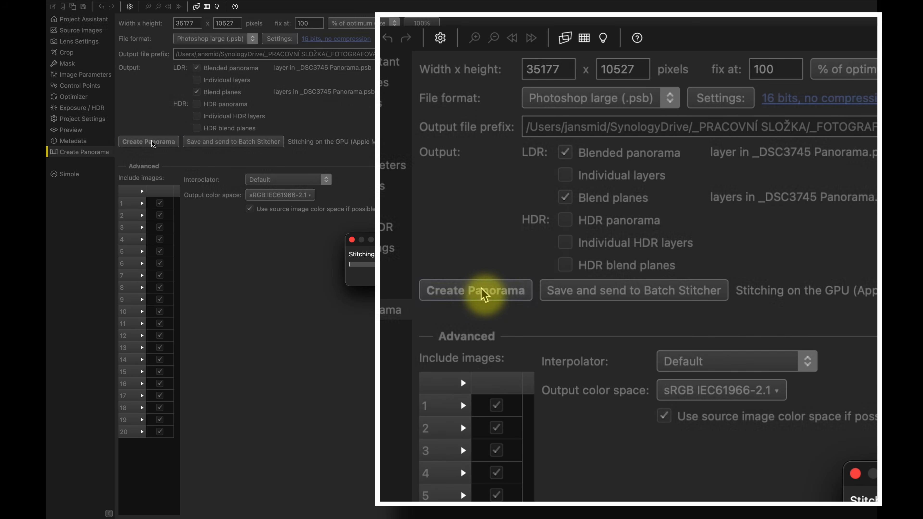